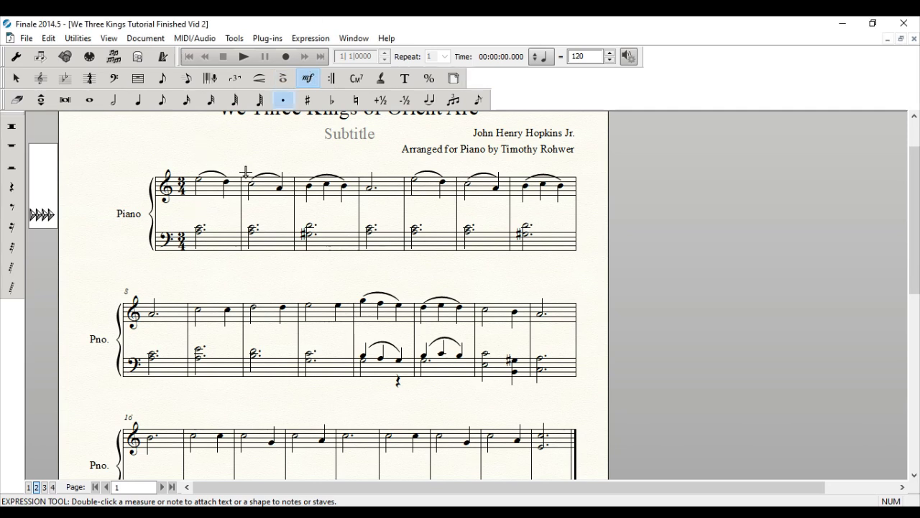
Add an mp dynamic below the treble staff at the start of measure 1
{"action": "left_click", "coordinate": [310, 83]}
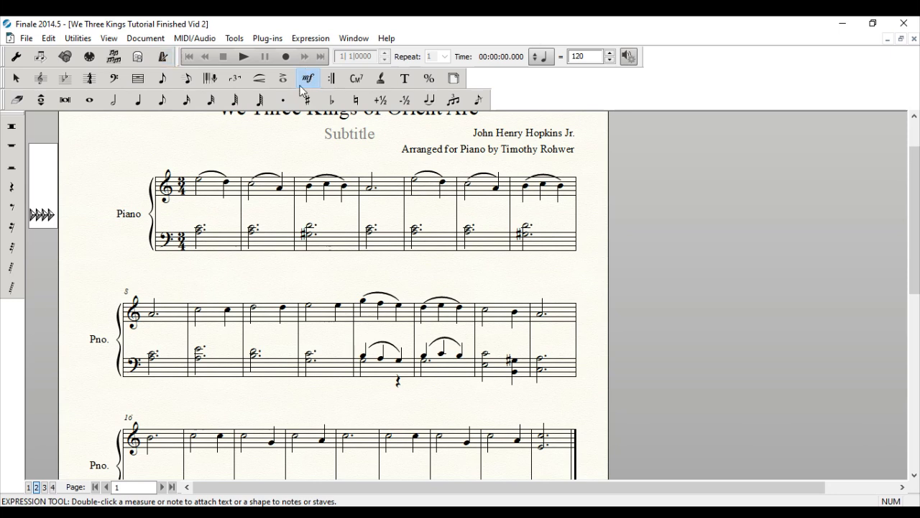
{"action": "double_click", "coordinate": [197, 207]}
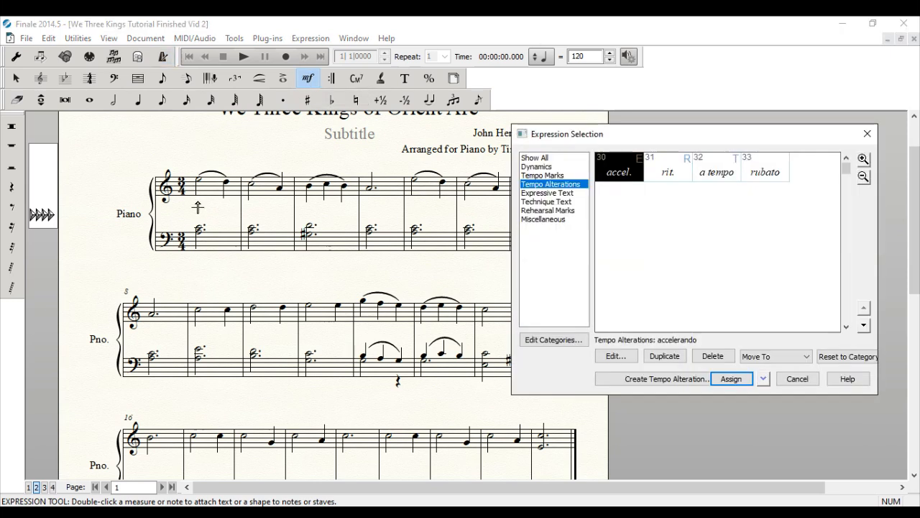
{"action": "left_click", "coordinate": [544, 167]}
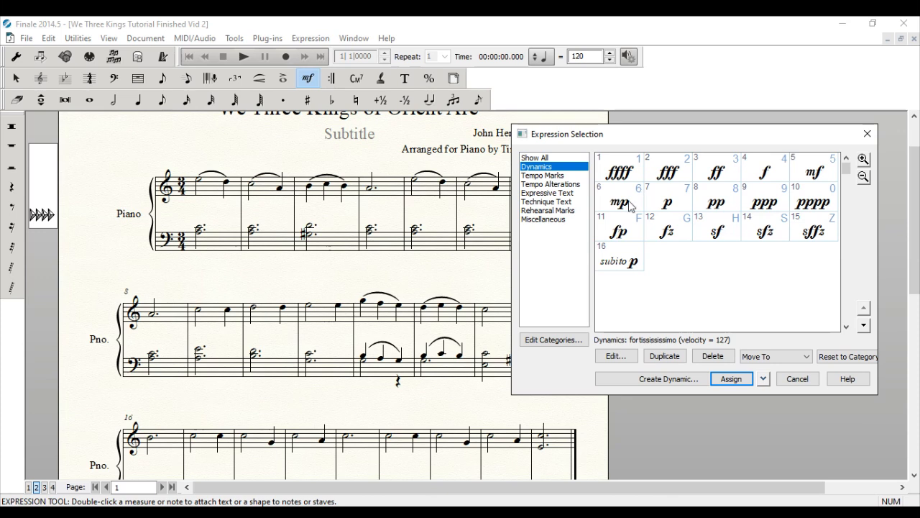
{"action": "left_click", "coordinate": [630, 205]}
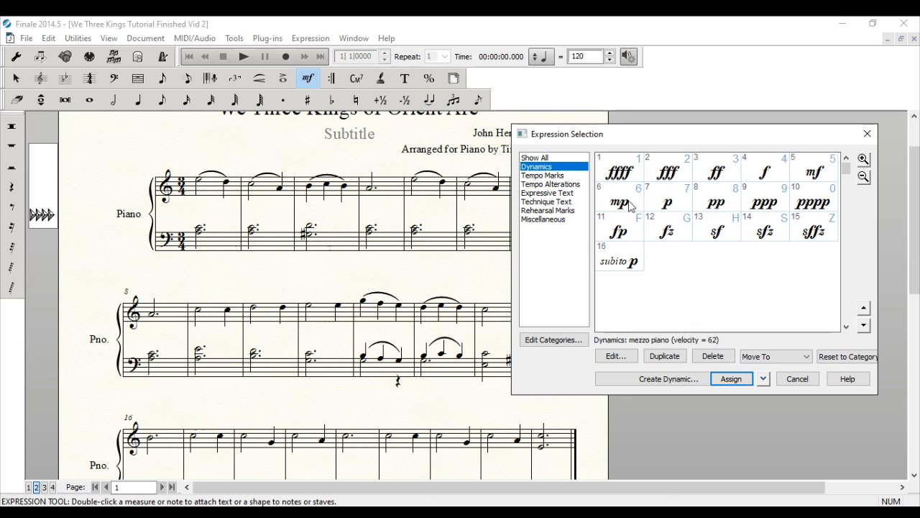
{"action": "left_click", "coordinate": [630, 206]}
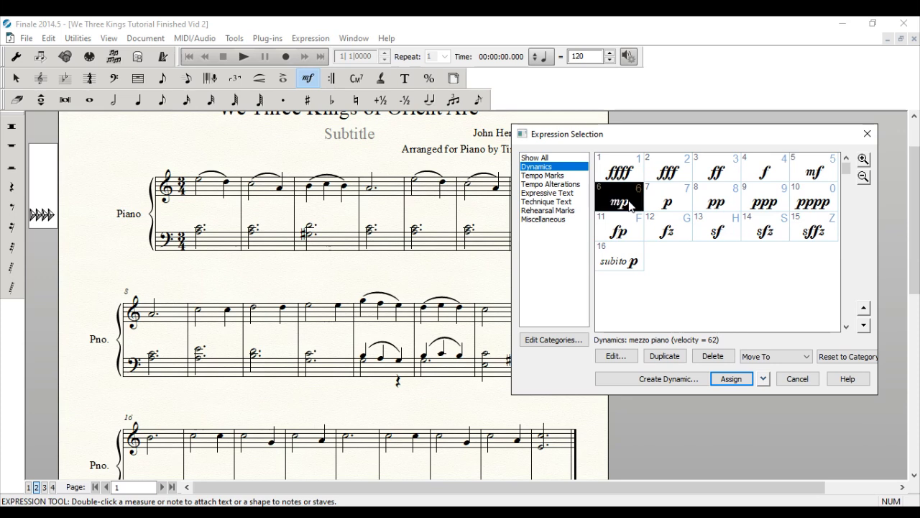
{"action": "left_click", "coordinate": [732, 380]}
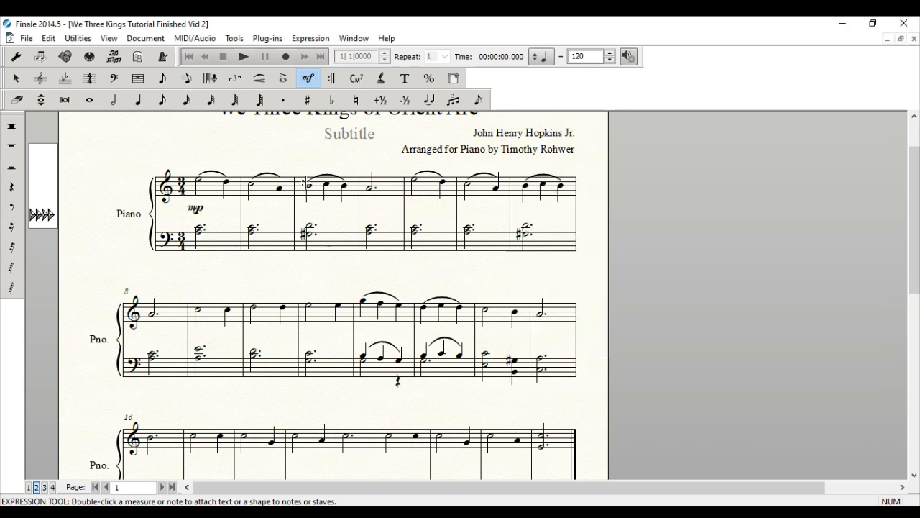
Add the dynamics mp at measure 5, mf at measure 9 and f at measure 12, below the treble staff
{"action": "left_click", "coordinate": [410, 206]}
{"action": "double_click", "coordinate": [195, 330]}
{"action": "left_click", "coordinate": [196, 331]}
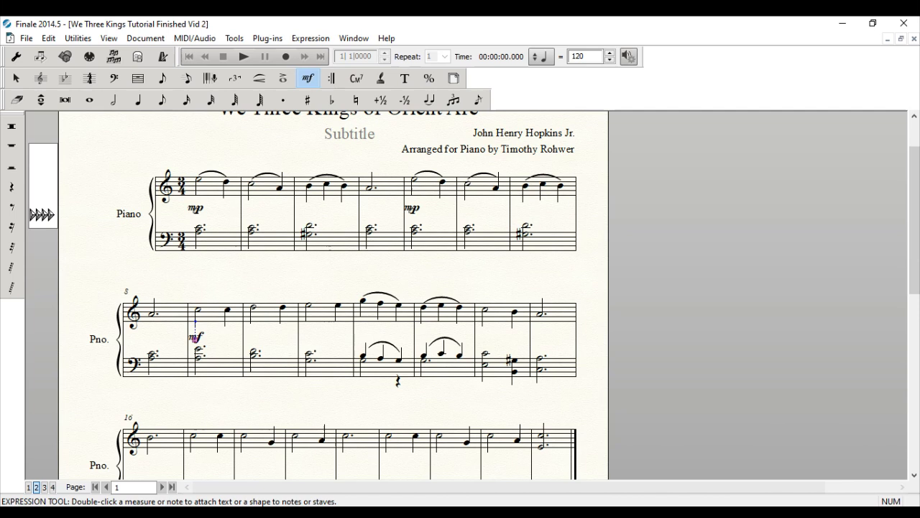
{"action": "left_click", "coordinate": [361, 330]}
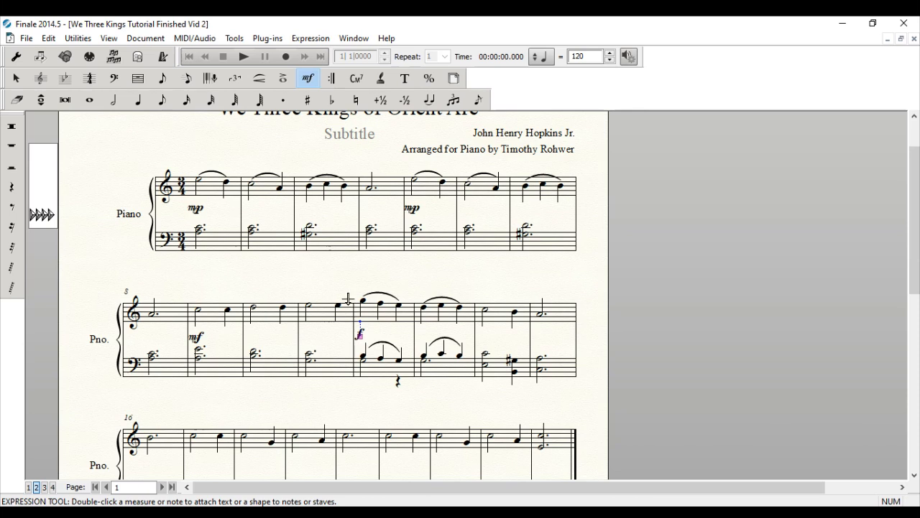
Add an mf dynamic below the treble staff at the start of measure 17
{"action": "scroll", "coordinate": [278, 344], "scroll_direction": "up", "scroll_amount": 2}
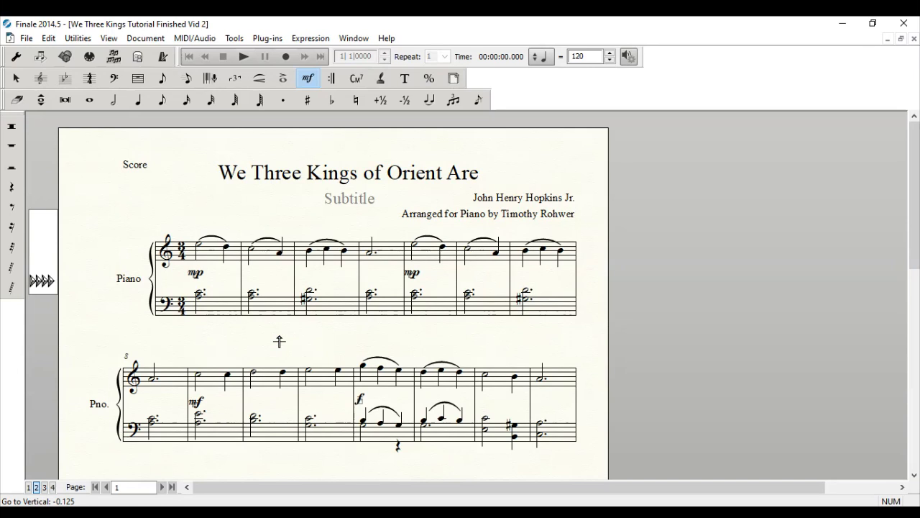
{"action": "scroll", "coordinate": [280, 341], "scroll_direction": "down", "scroll_amount": 2}
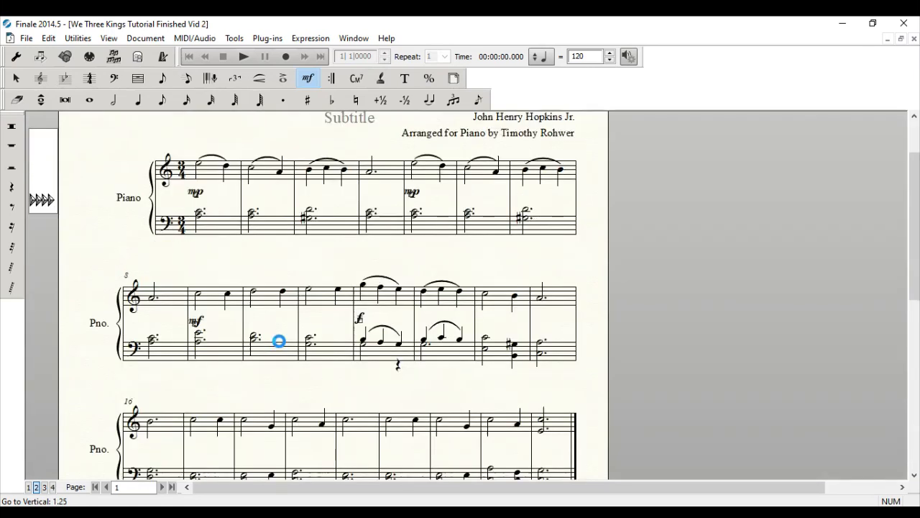
{"action": "scroll", "coordinate": [279, 341], "scroll_direction": "down", "scroll_amount": 2}
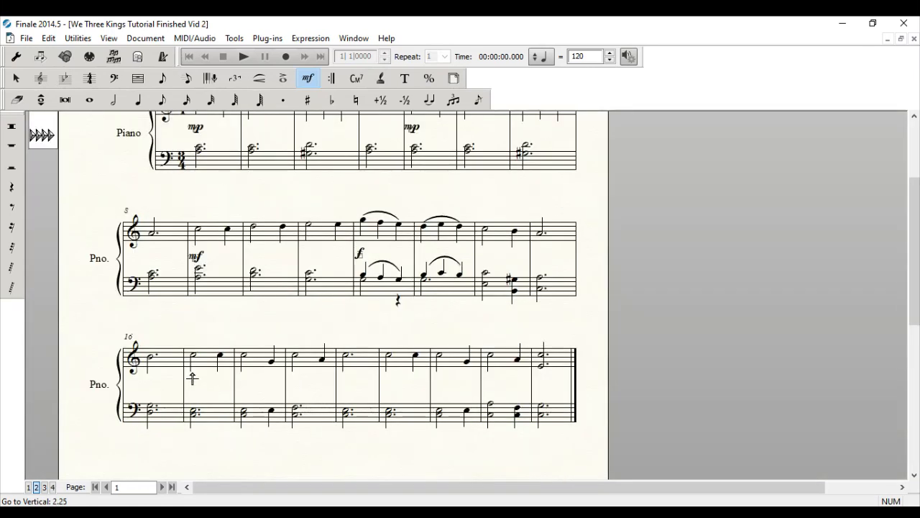
{"action": "left_click", "coordinate": [192, 375]}
{"action": "key", "text": "Escape"}
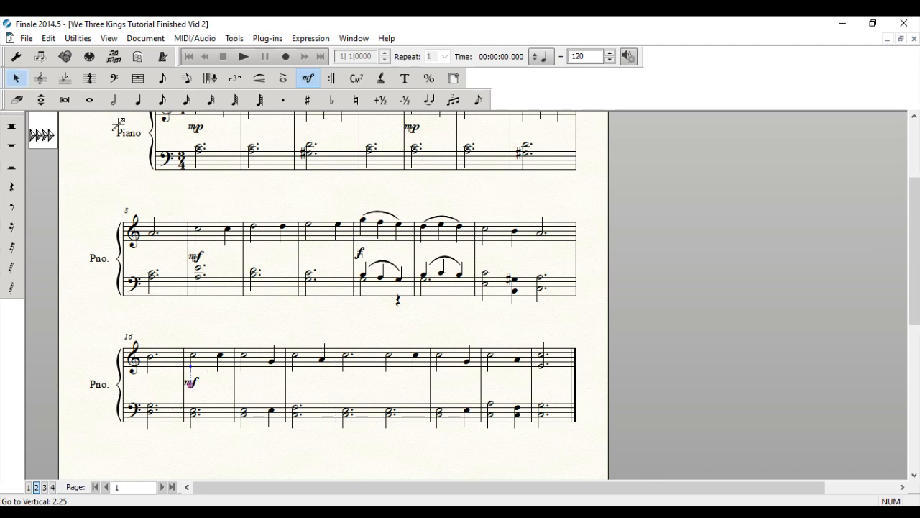
Draw a crescendo hairpin between the staves across measures 1–2 and a decrescendo hairpin across measures 3–4
{"action": "left_click", "coordinate": [261, 79]}
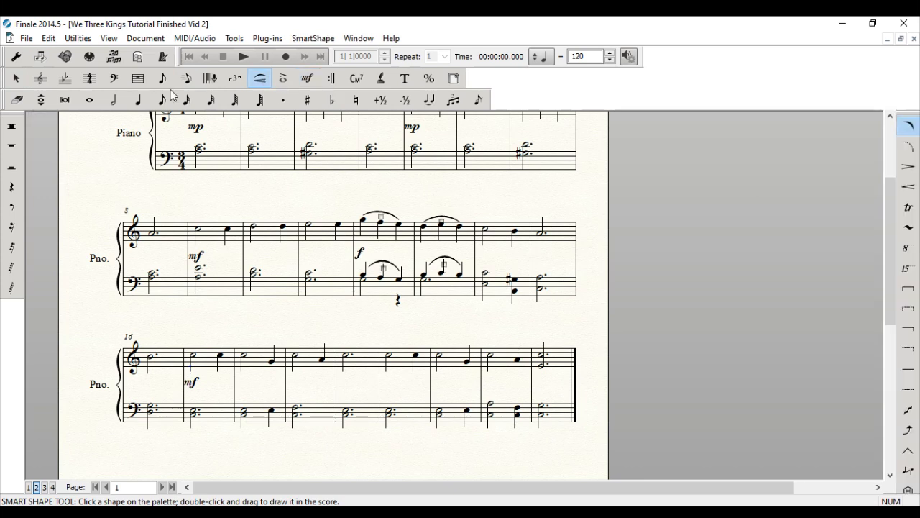
{"action": "left_click", "coordinate": [908, 185]}
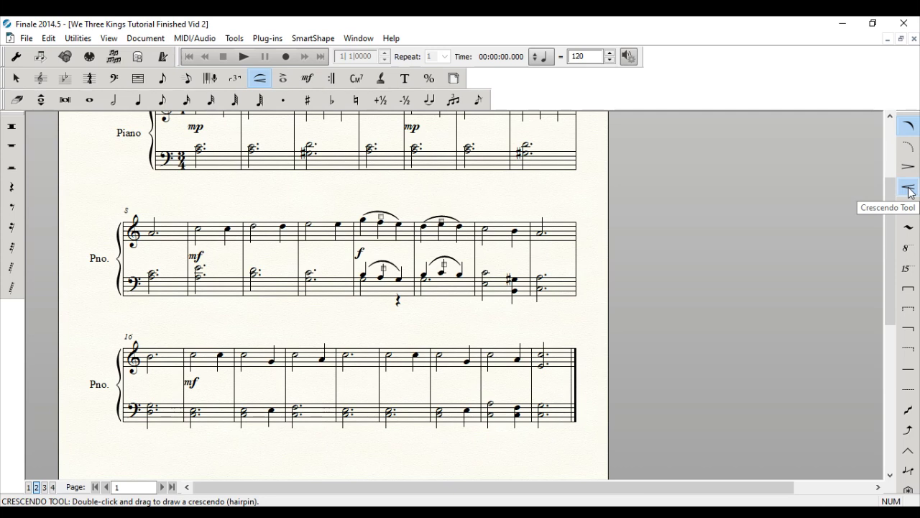
{"action": "scroll", "coordinate": [257, 217], "scroll_direction": "up", "scroll_amount": 2}
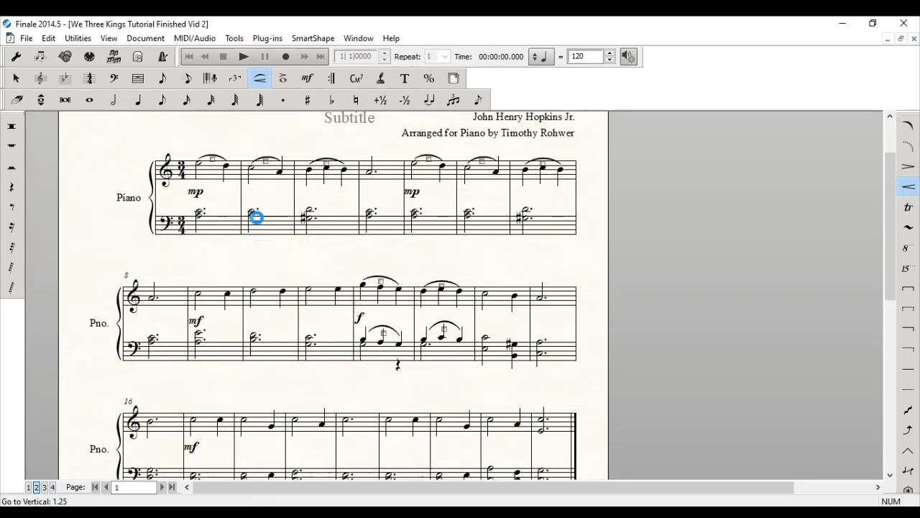
{"action": "scroll", "coordinate": [257, 217], "scroll_direction": "up", "scroll_amount": 2}
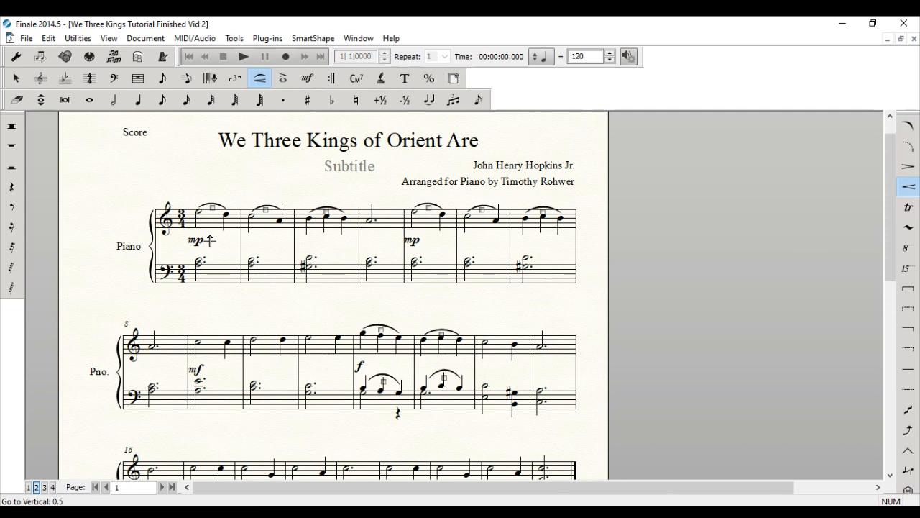
{"action": "left_click_drag", "start_coordinate": [212, 241], "coordinate": [289, 245]}
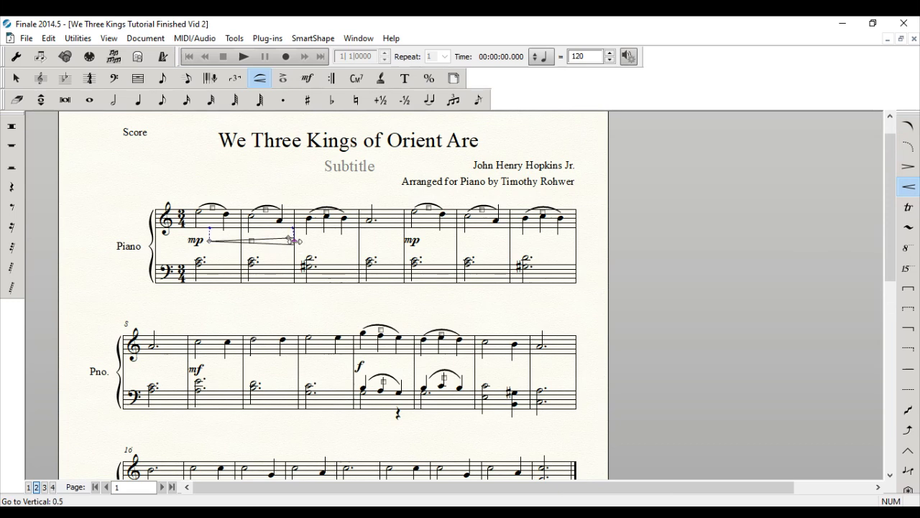
{"action": "left_click_drag", "start_coordinate": [295, 241], "coordinate": [290, 241]}
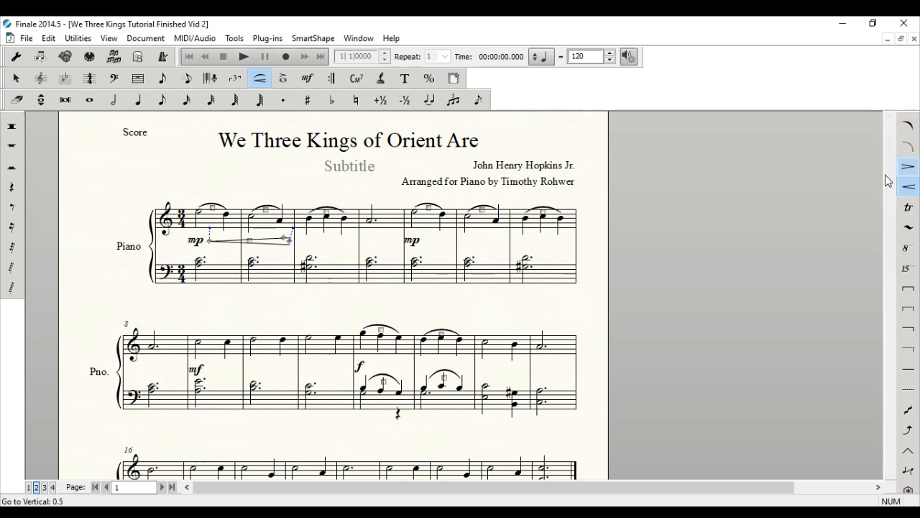
{"action": "left_click", "coordinate": [908, 166]}
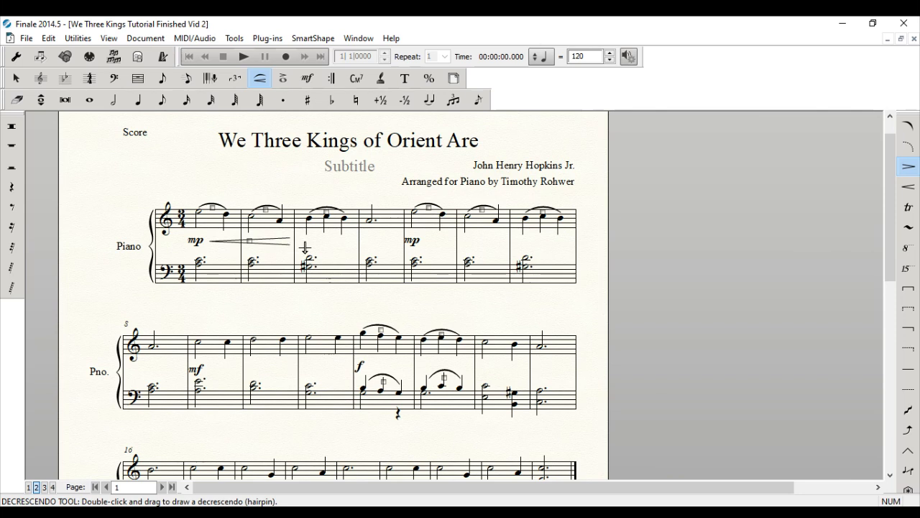
{"action": "left_click_drag", "start_coordinate": [304, 241], "coordinate": [390, 241]}
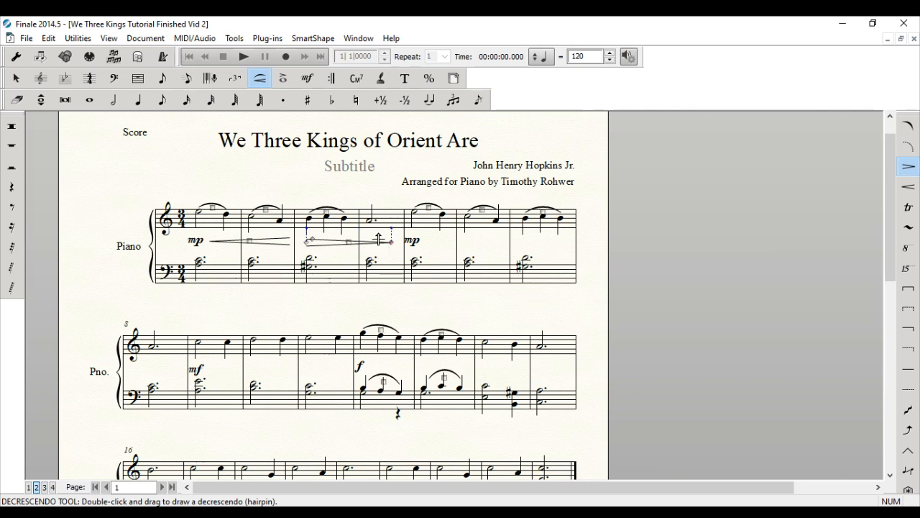
Align the crescendo and decrescendo hairpins in measures 1–4 horizontally with each other
{"action": "left_click_drag", "start_coordinate": [235, 233], "coordinate": [368, 265]}
{"action": "left_click_drag", "start_coordinate": [284, 263], "coordinate": [231, 227]}
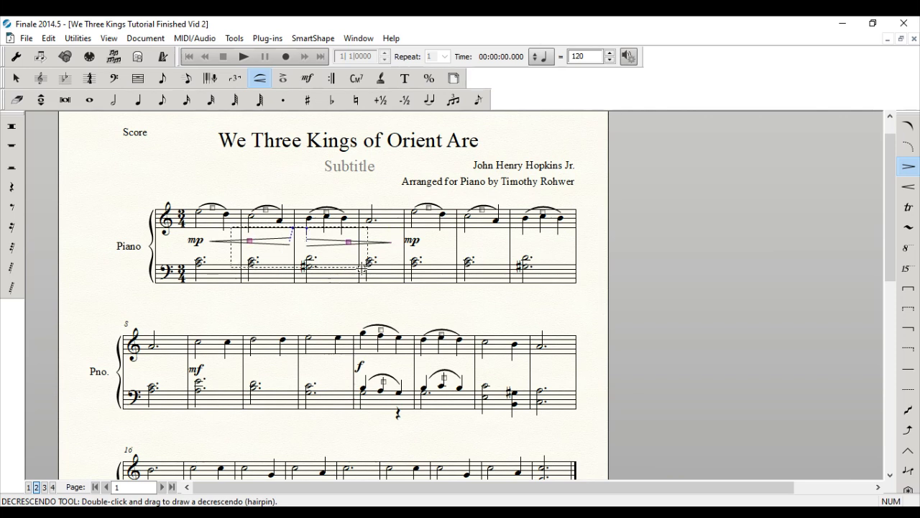
{"action": "right_click", "coordinate": [347, 242]}
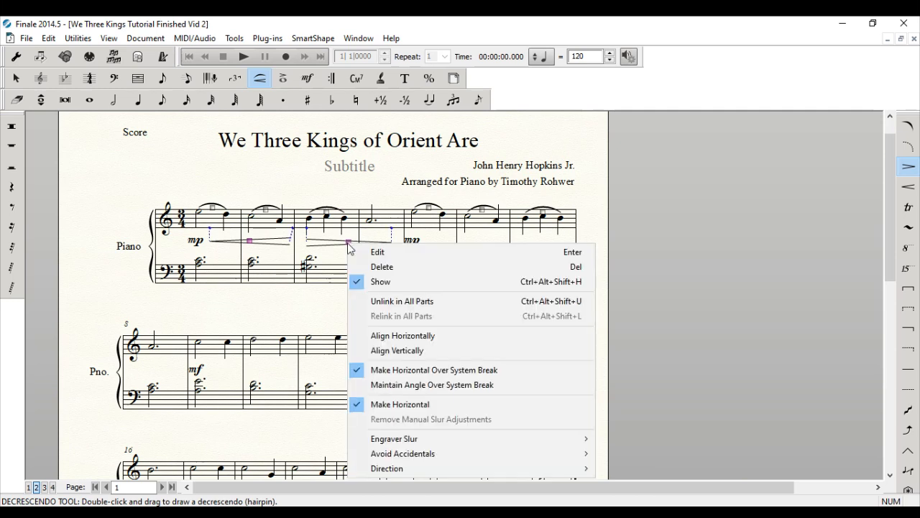
{"action": "left_click", "coordinate": [404, 345]}
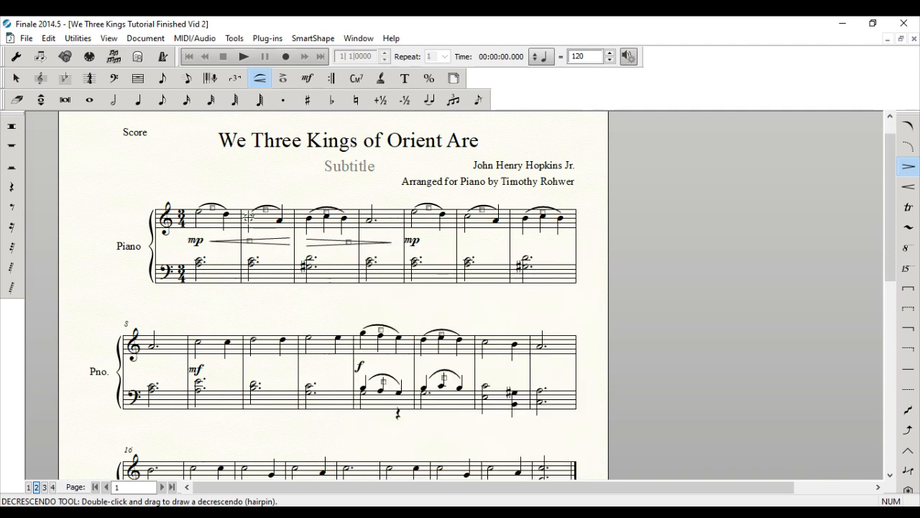
{"action": "right_click", "coordinate": [348, 243]}
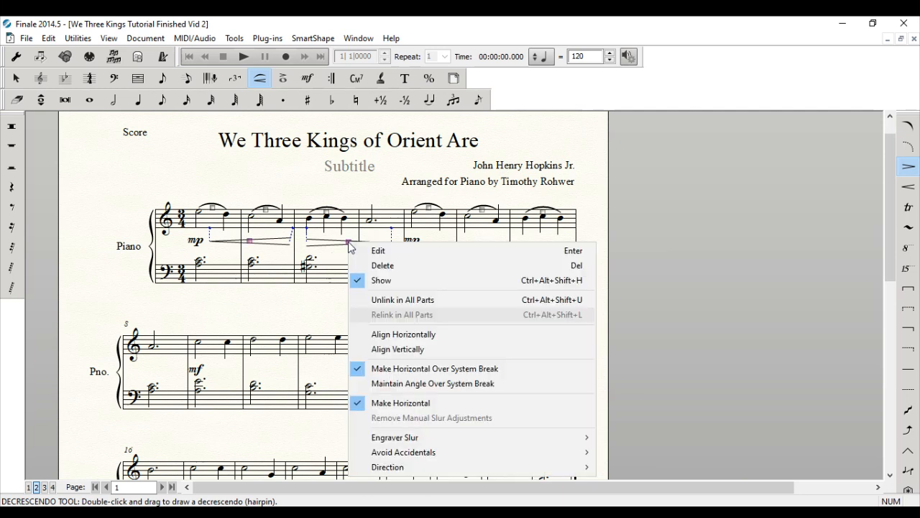
{"action": "left_click", "coordinate": [402, 333]}
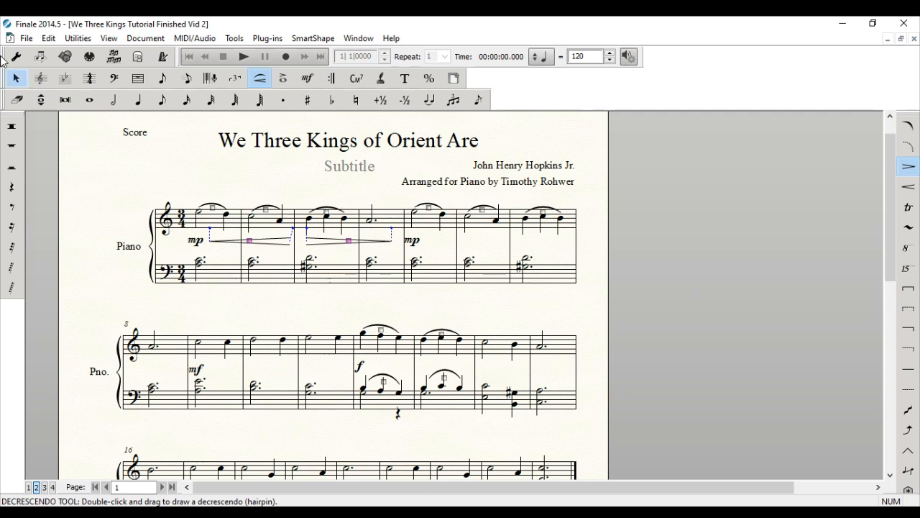
{"action": "key", "text": "Escape"}
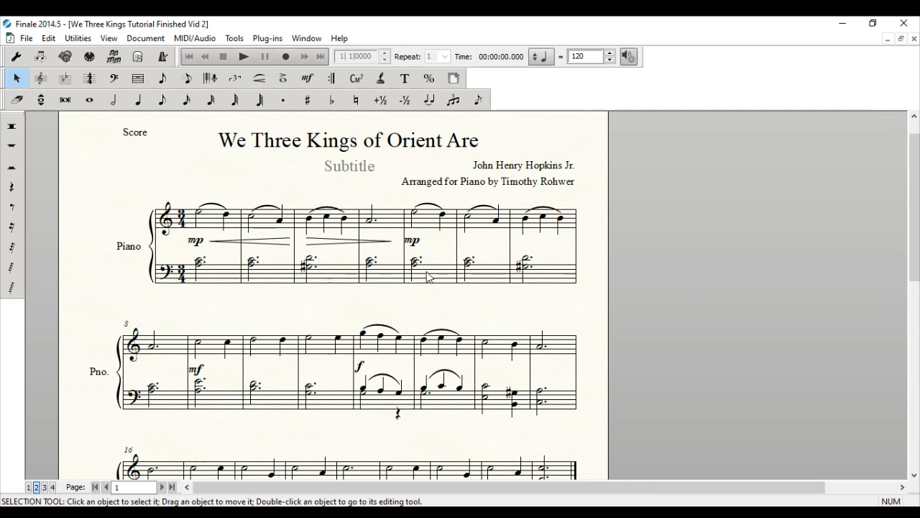
Copy the hairpins from measures 1–4 to measures 5–8, with the edit filter including Smart Shapes assigned to beats
{"action": "left_click", "coordinate": [238, 231]}
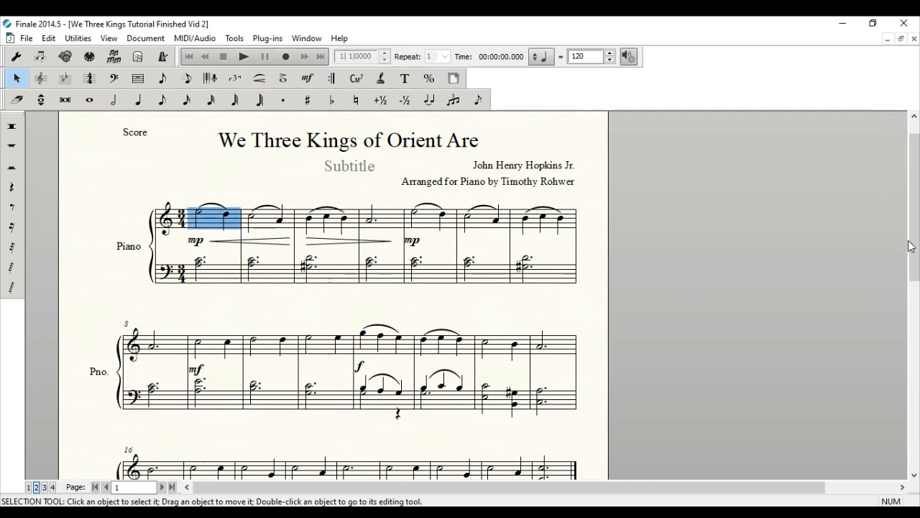
{"action": "key", "text": "shift+Right"}
{"action": "key", "text": "shift+Right"}
{"action": "key", "text": "shift+Right"}
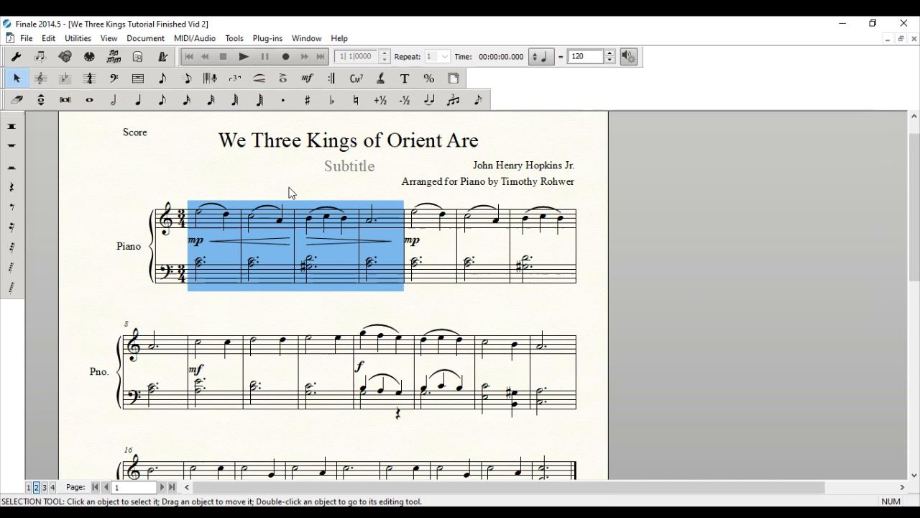
{"action": "right_click", "coordinate": [271, 213]}
{"action": "left_click", "coordinate": [352, 249]}
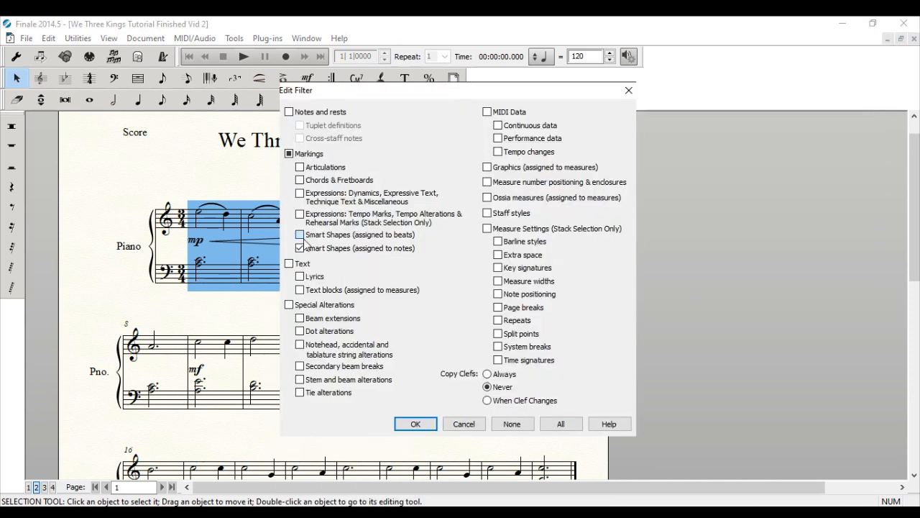
{"action": "key", "text": "Return"}
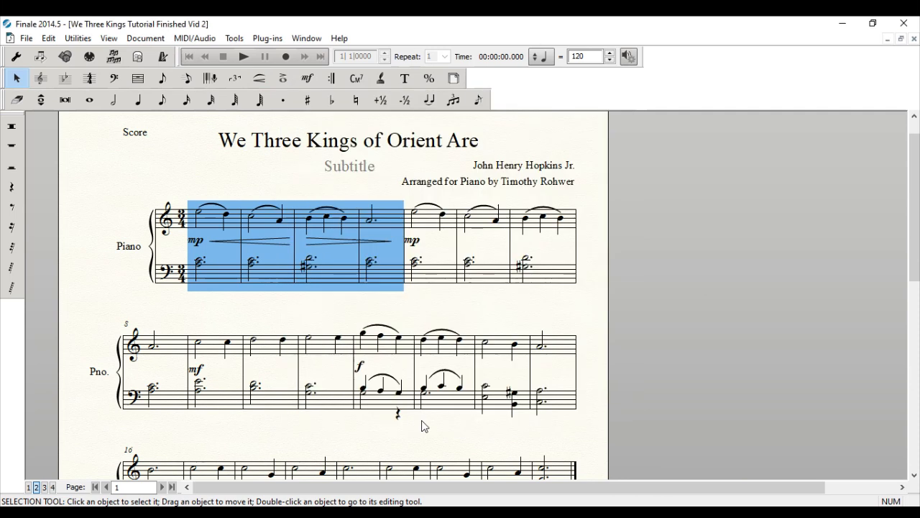
{"action": "left_click", "coordinate": [444, 215]}
{"action": "key", "text": "ctrl+v"}
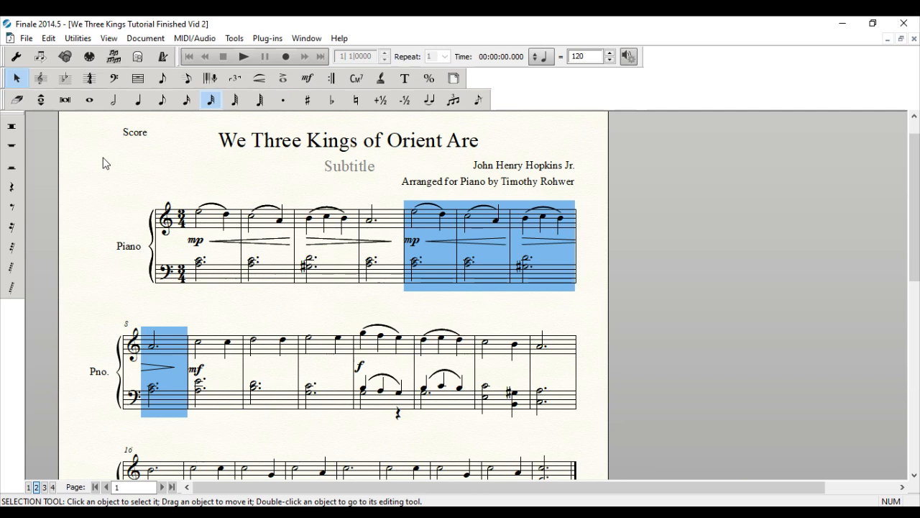
Draw a crescendo hairpin across measures 9–11 and adjust it to span from the mf to the f
{"action": "left_click", "coordinate": [259, 79]}
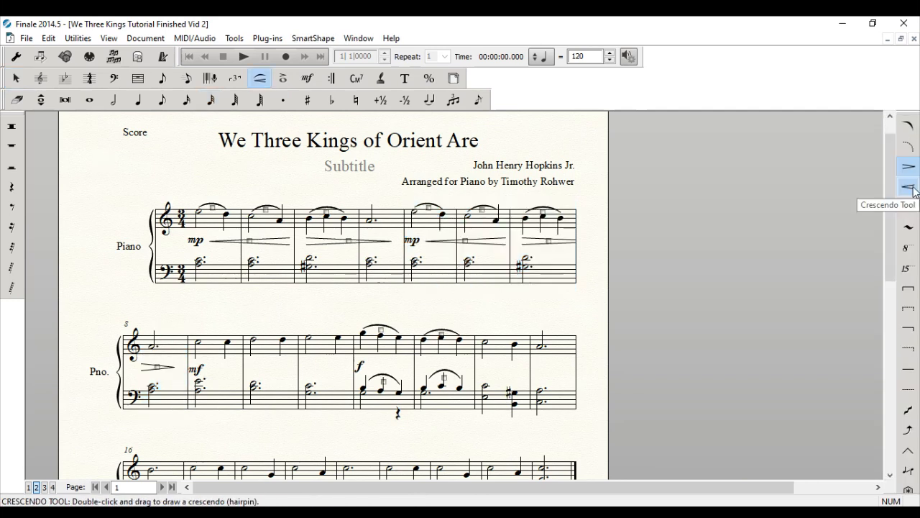
{"action": "left_click", "coordinate": [910, 187]}
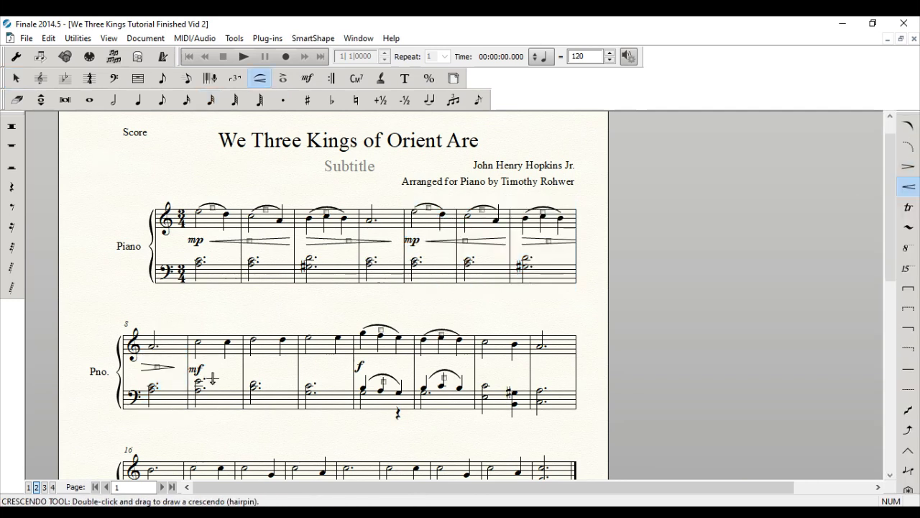
{"action": "double_click", "coordinate": [225, 369]}
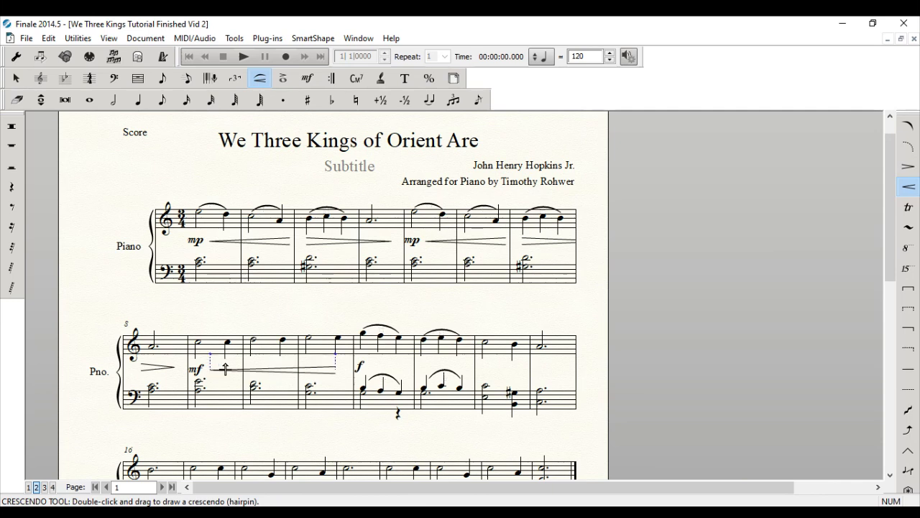
{"action": "left_click_drag", "start_coordinate": [345, 369], "coordinate": [346, 370]}
{"action": "left_click_drag", "start_coordinate": [283, 369], "coordinate": [284, 369]}
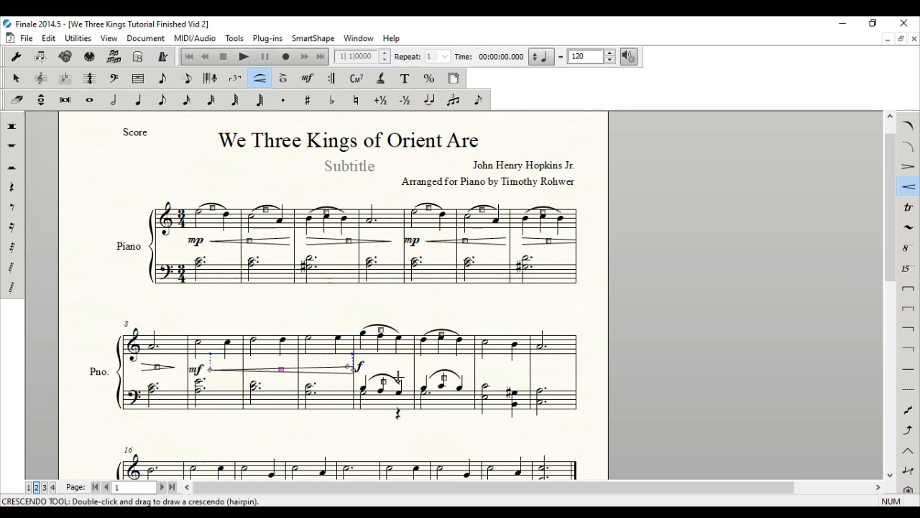
Level the crescendo hairpin in measures 9–11 with the mf and f, ending it just before the f
{"action": "key", "text": "Up"}
{"action": "left_click_drag", "start_coordinate": [350, 369], "coordinate": [347, 370]}
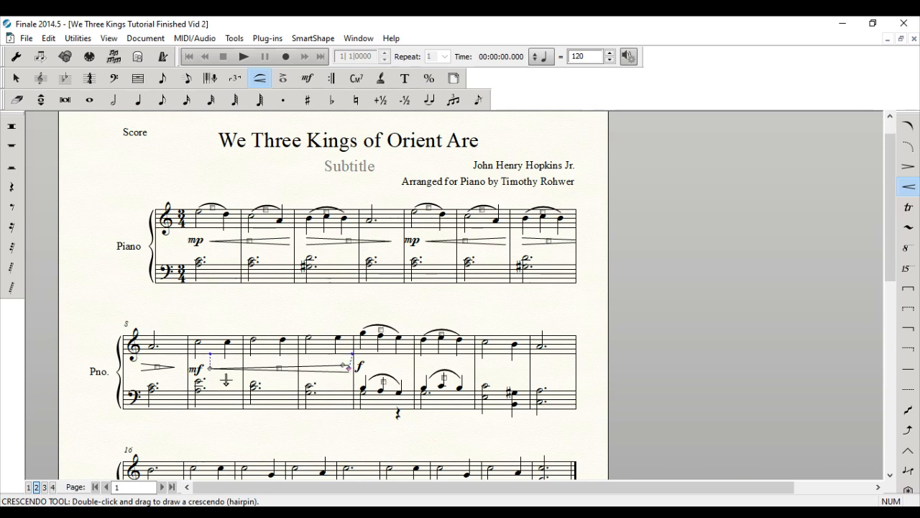
{"action": "key", "text": "Escape"}
{"action": "left_click", "coordinate": [195, 368]}
{"action": "left_click", "coordinate": [251, 320]}
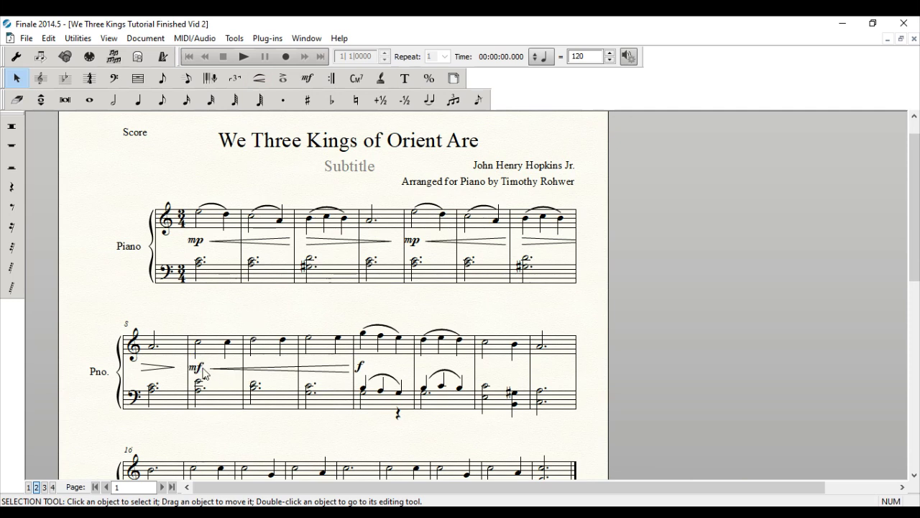
{"action": "left_click", "coordinate": [362, 368]}
{"action": "left_click", "coordinate": [328, 376]}
Try to draw a decrescendo hairpin from measure 14 across the system break into measure 16
{"action": "scroll", "coordinate": [405, 471], "scroll_direction": "down", "scroll_amount": 1}
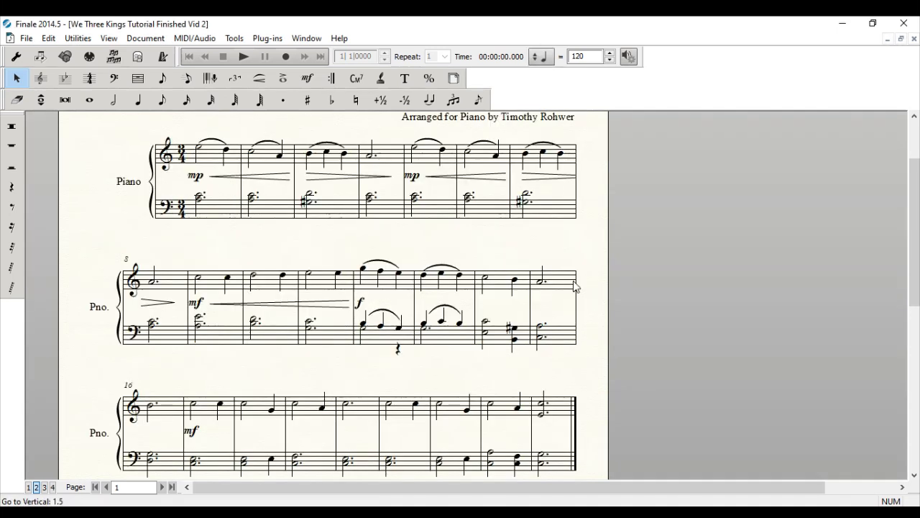
{"action": "left_click", "coordinate": [259, 78]}
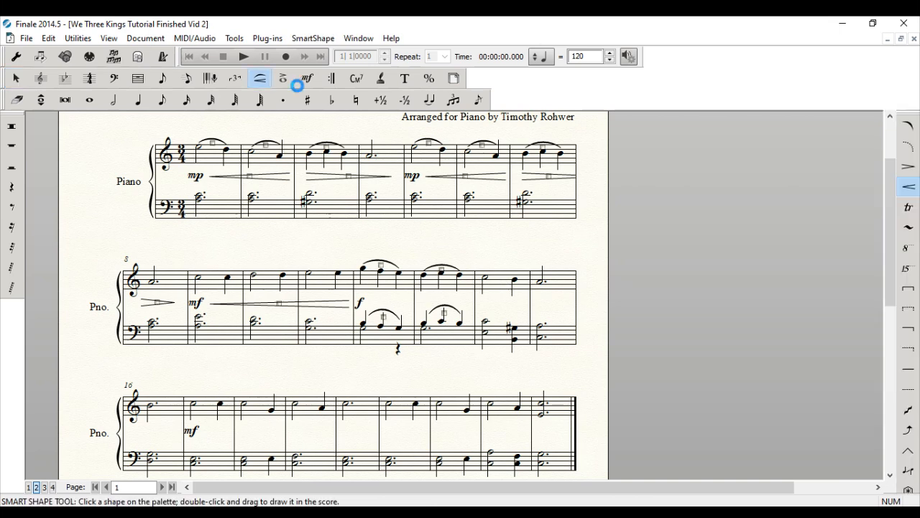
{"action": "left_click", "coordinate": [908, 166]}
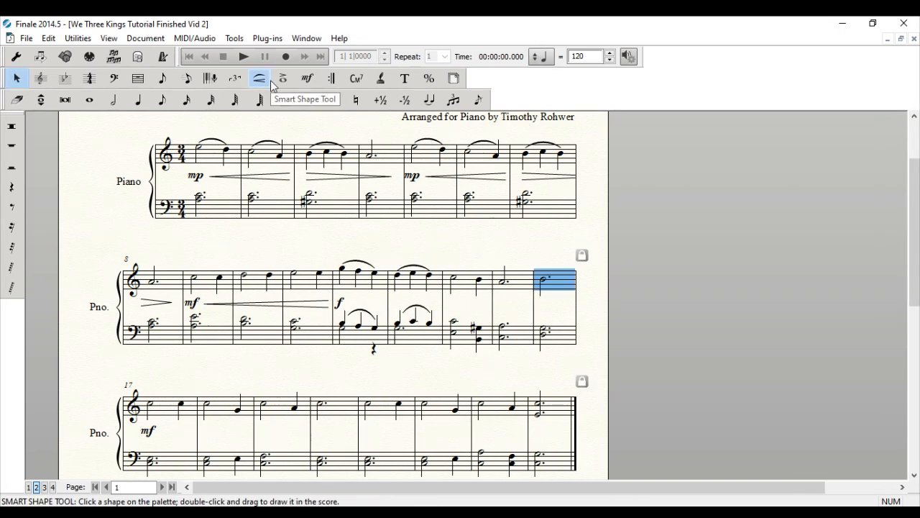
{"action": "key", "text": "ctrl+z"}
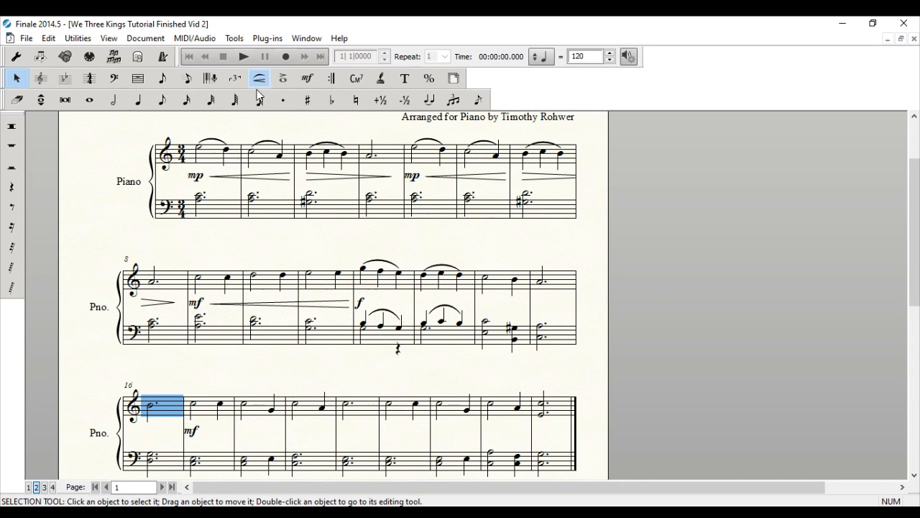
{"action": "left_click", "coordinate": [260, 80]}
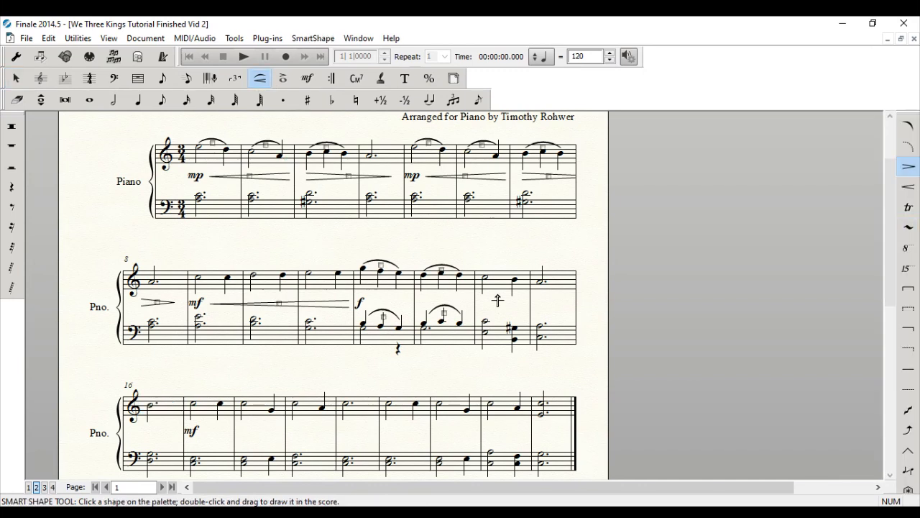
{"action": "double_click", "coordinate": [485, 305]}
{"action": "double_click", "coordinate": [161, 434]}
{"action": "left_click_drag", "start_coordinate": [161, 434], "coordinate": [175, 431]}
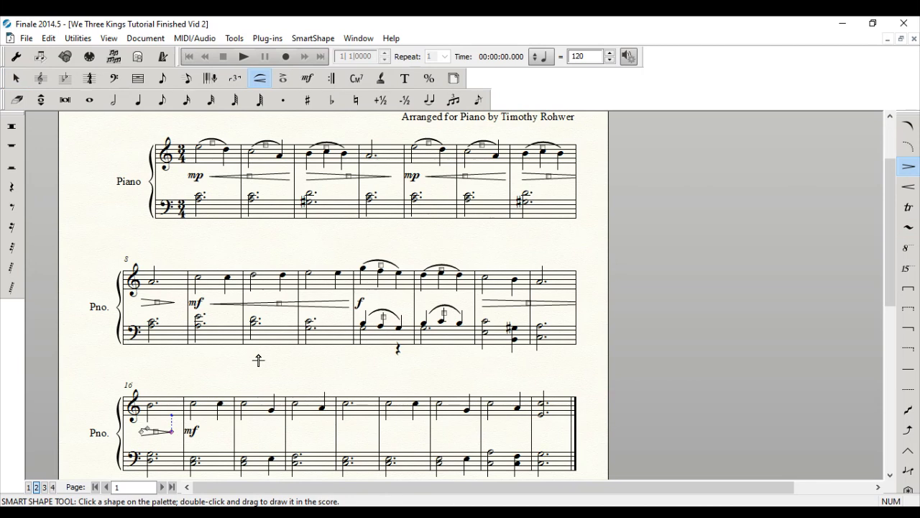
{"action": "key", "text": "Delete"}
Move measure 16 up to the end of the previous system
{"action": "left_click", "coordinate": [18, 78]}
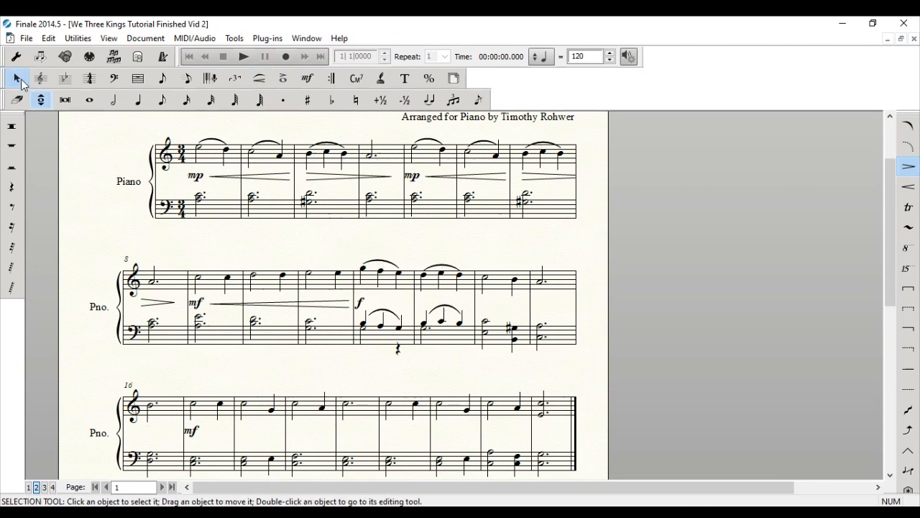
{"action": "left_click", "coordinate": [173, 411]}
{"action": "key", "text": "Up"}
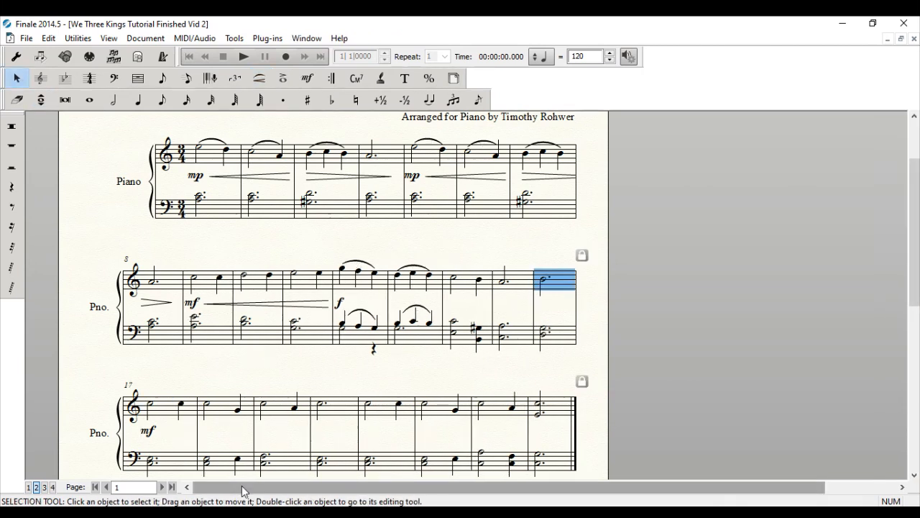
Draw a decrescendo hairpin between the staves across measures 14–16 and move measure 16 back down to the third system
{"action": "left_click", "coordinate": [260, 78]}
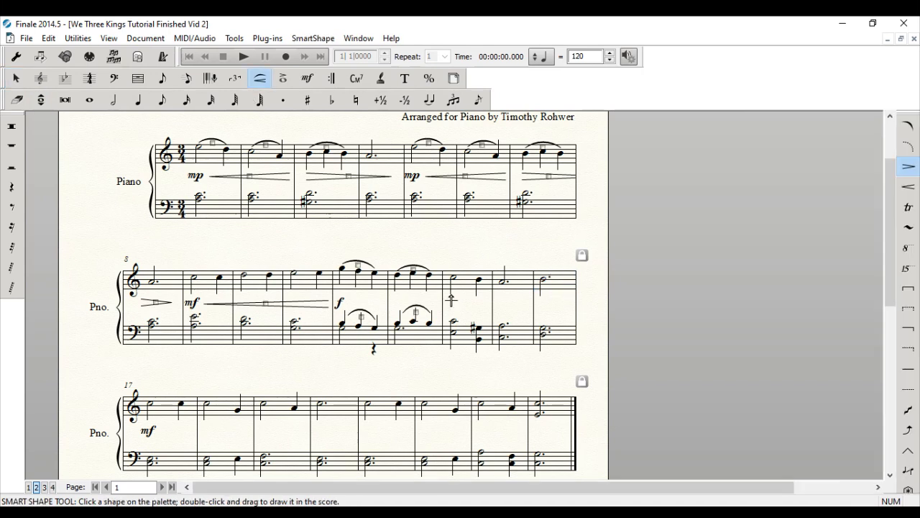
{"action": "left_click_drag", "start_coordinate": [450, 302], "coordinate": [567, 306]}
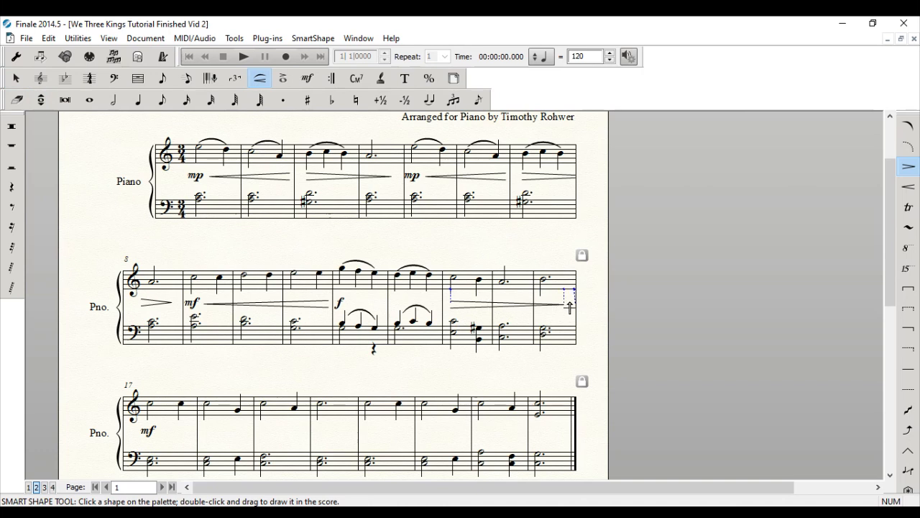
{"action": "left_click", "coordinate": [17, 78]}
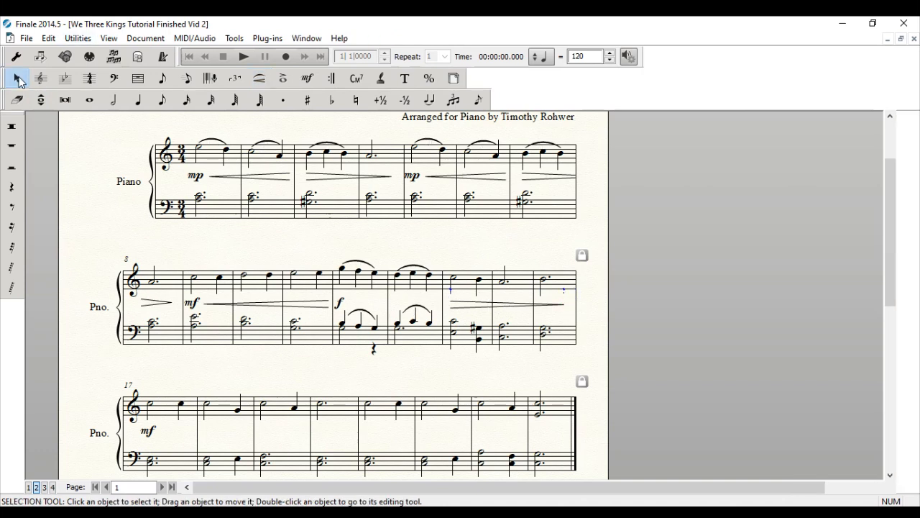
{"action": "left_click", "coordinate": [554, 281]}
{"action": "key", "text": "Down"}
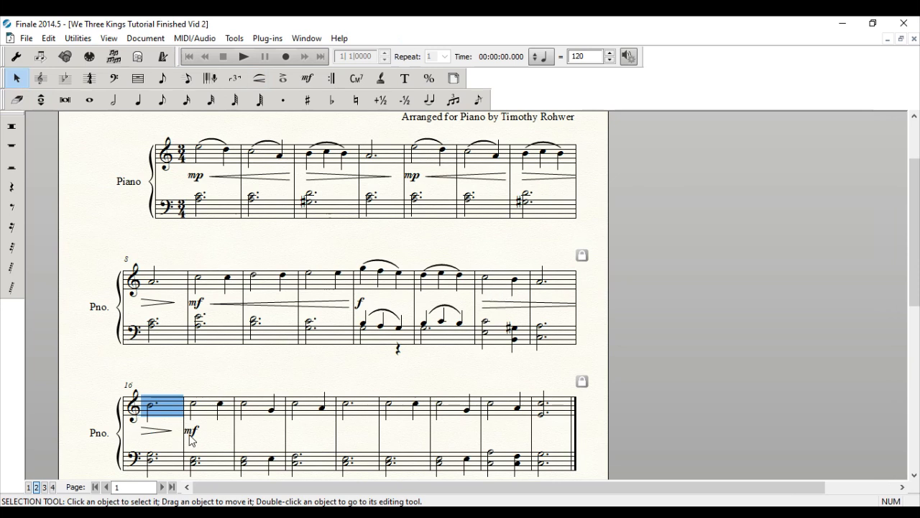
{"action": "left_click", "coordinate": [187, 371]}
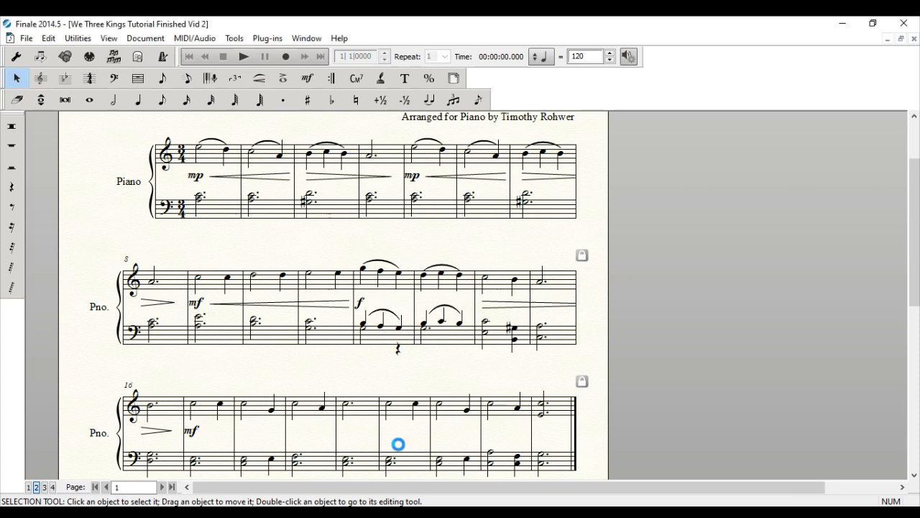
Draw a decrescendo hairpin between the staves across the last three measures, 22–24
{"action": "scroll", "coordinate": [396, 443], "scroll_direction": "down", "scroll_amount": 2}
{"action": "left_click", "coordinate": [263, 78]}
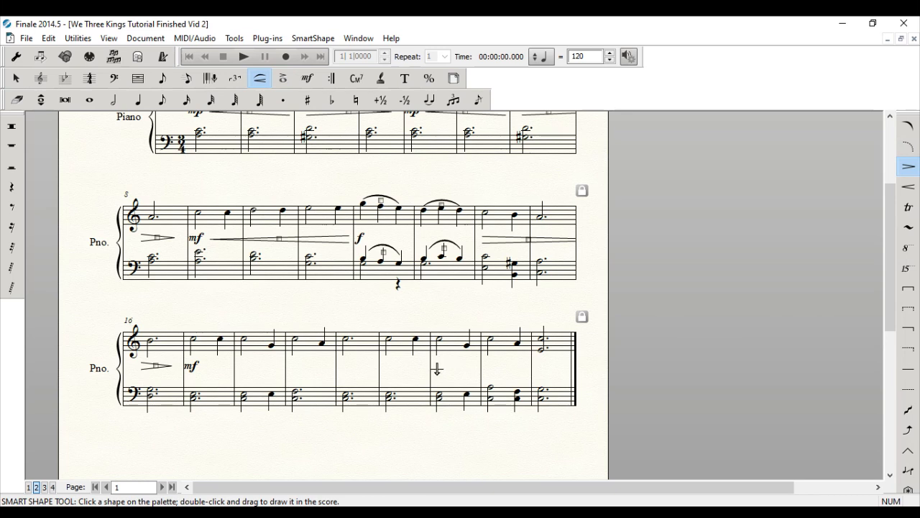
{"action": "left_click_drag", "start_coordinate": [437, 368], "coordinate": [562, 367]}
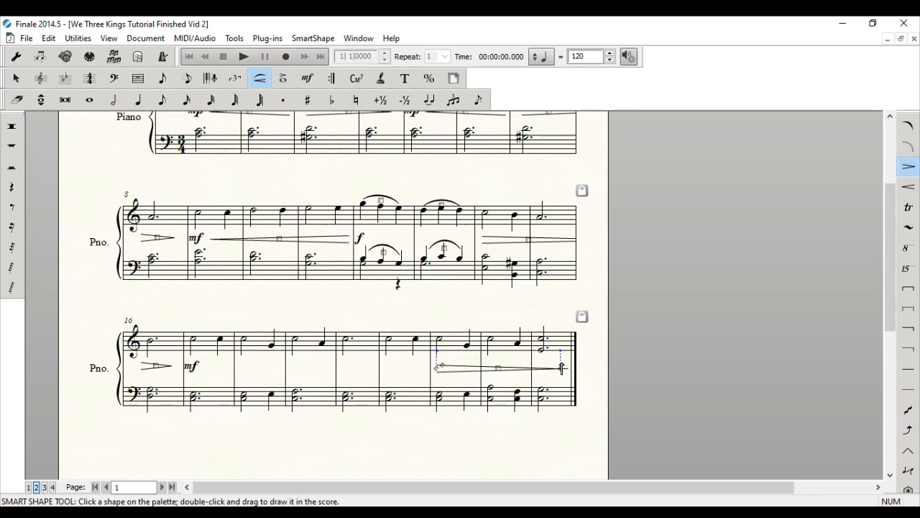
{"action": "left_click", "coordinate": [16, 78]}
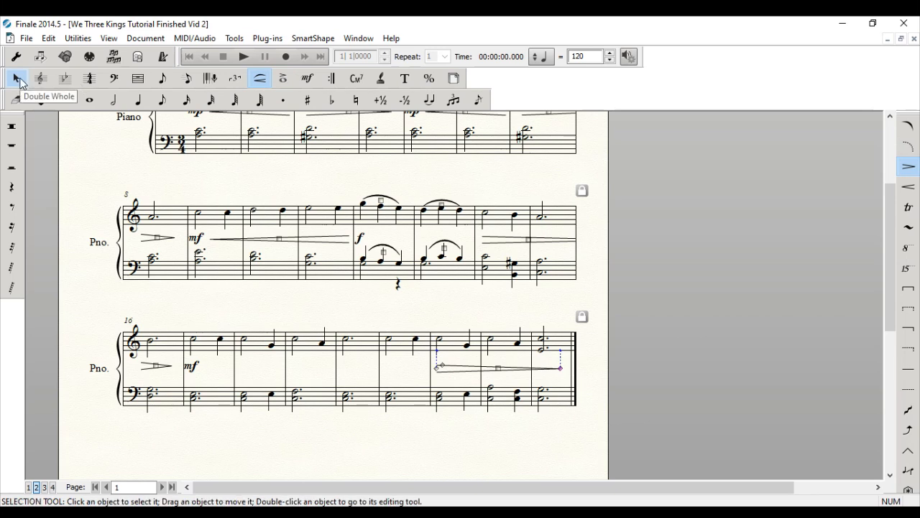
{"action": "scroll", "coordinate": [206, 314], "scroll_direction": "up", "scroll_amount": 3}
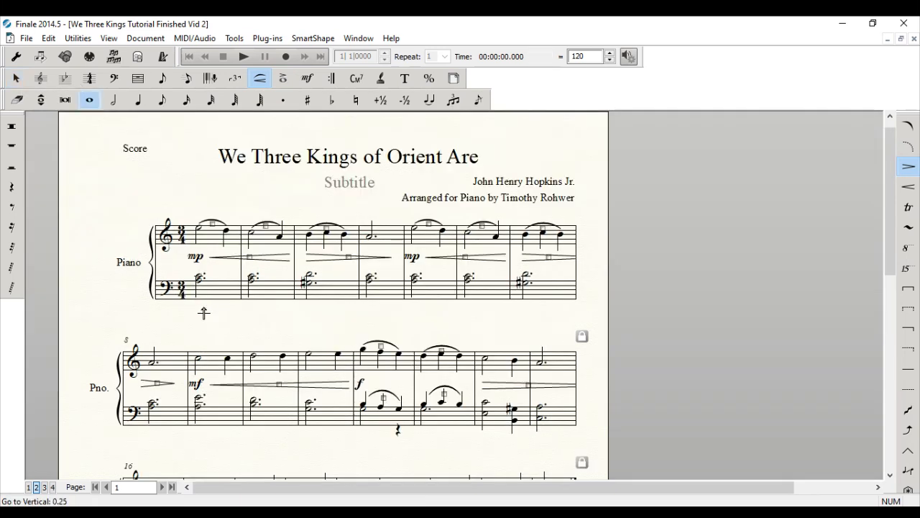
{"action": "left_click", "coordinate": [21, 75]}
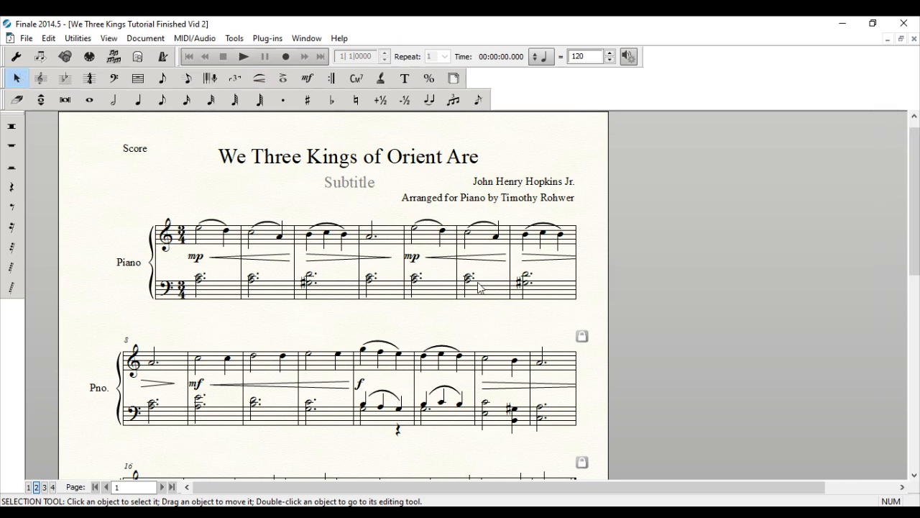
Activate the Articulation tool with the second and third systems in view
{"action": "left_click", "coordinate": [299, 512]}
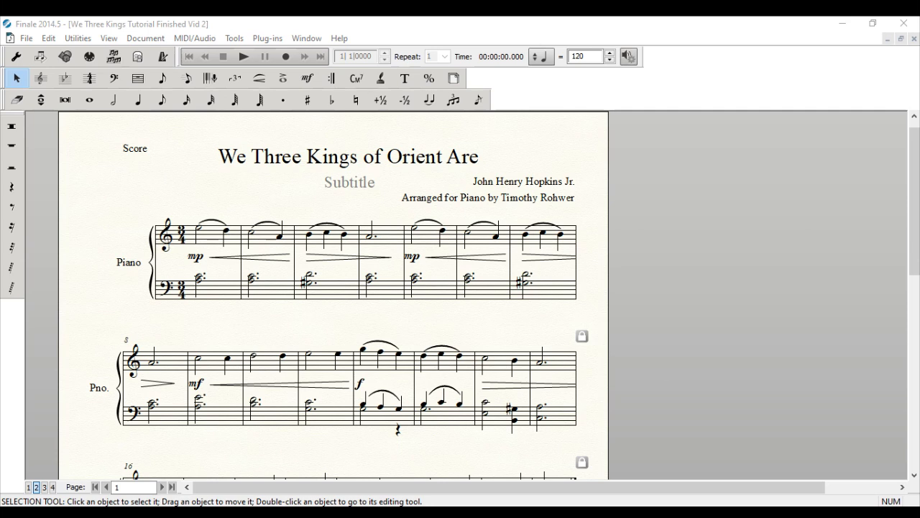
{"action": "scroll", "coordinate": [314, 283], "scroll_direction": "down", "scroll_amount": 3}
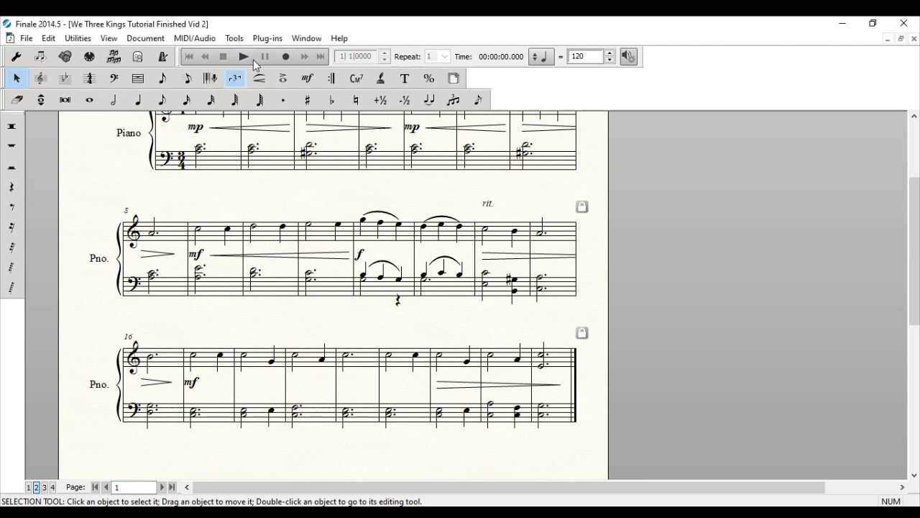
{"action": "left_click", "coordinate": [284, 80]}
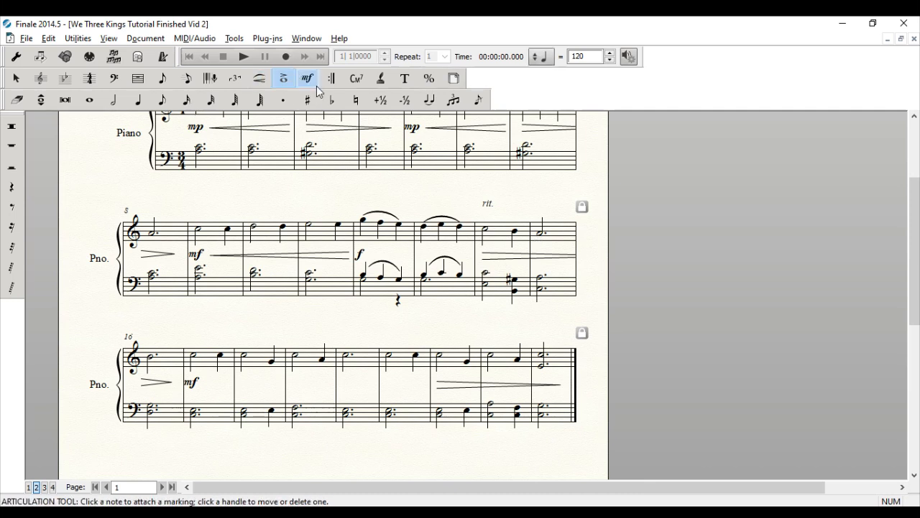
{"action": "left_click", "coordinate": [341, 38]}
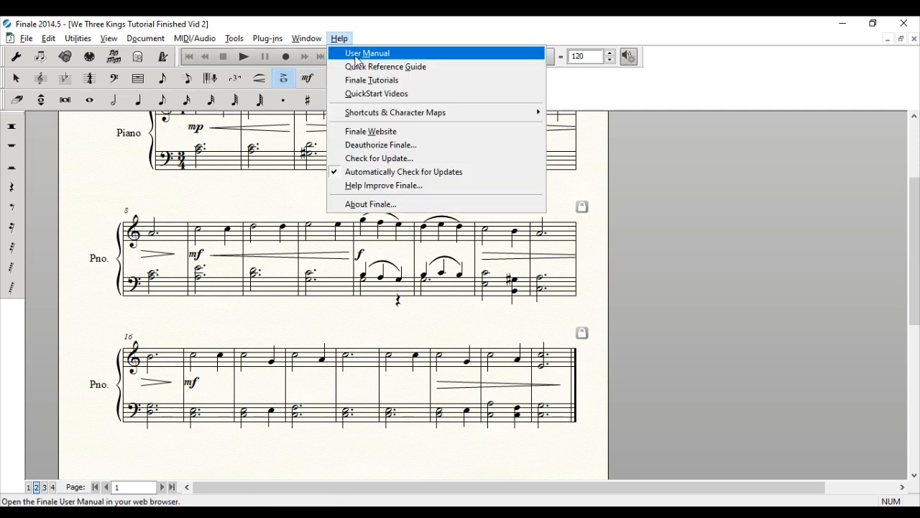
{"action": "left_click", "coordinate": [340, 39]}
{"action": "left_click", "coordinate": [340, 39]}
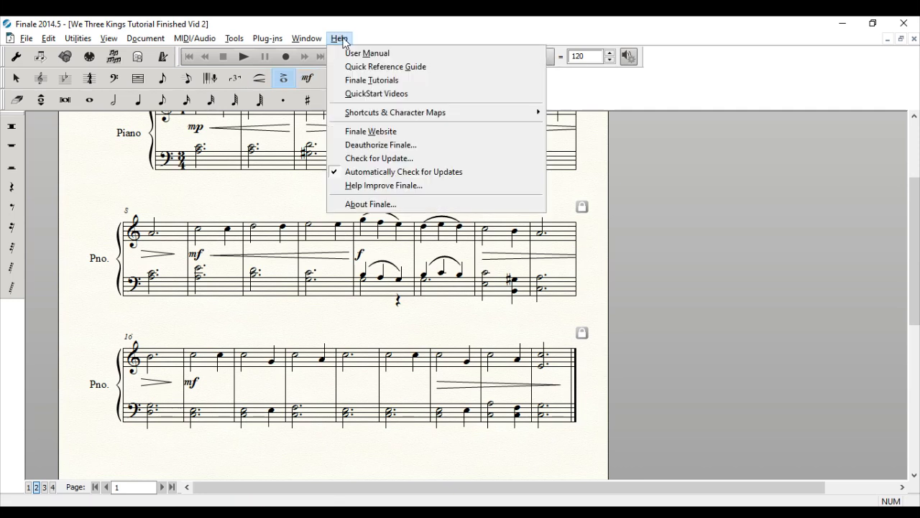
{"action": "left_click", "coordinate": [381, 34]}
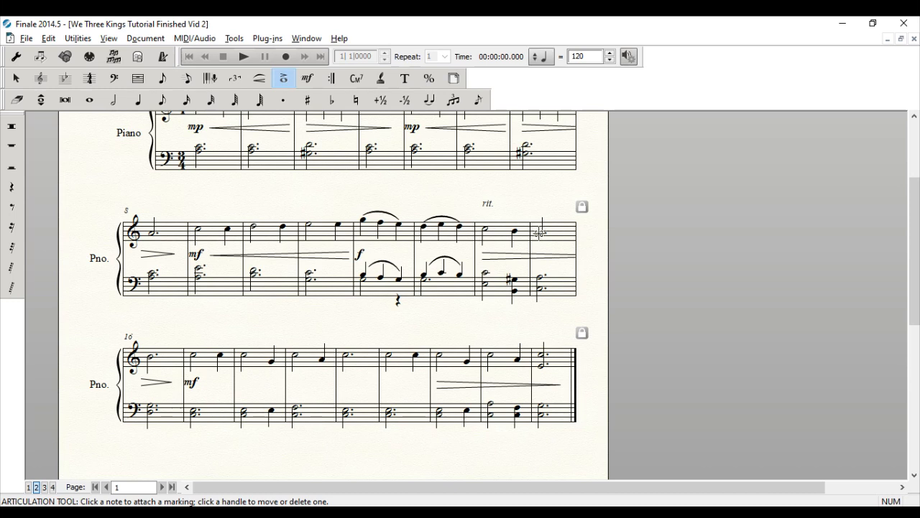
Attach fermatas to the measure 15 notes in both the treble and bass staves, working in layer 1
{"action": "left_click", "coordinate": [35, 488]}
{"action": "left_click", "coordinate": [29, 488]}
{"action": "left_click", "coordinate": [540, 230]}
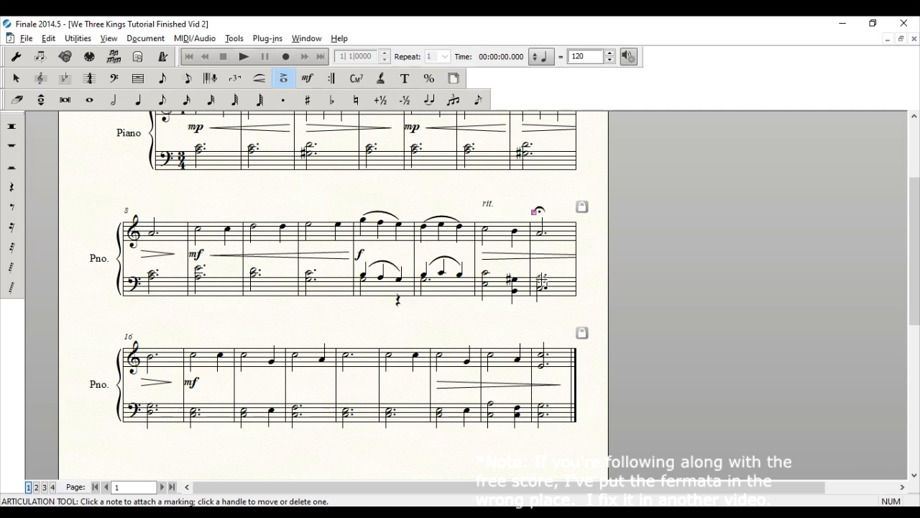
{"action": "left_click", "coordinate": [541, 278]}
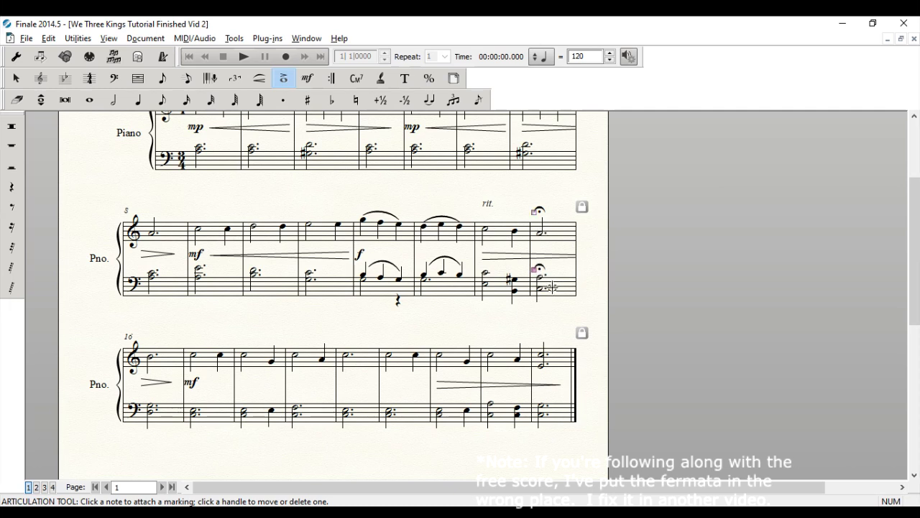
{"action": "scroll", "coordinate": [288, 298], "scroll_direction": "up", "scroll_amount": 3}
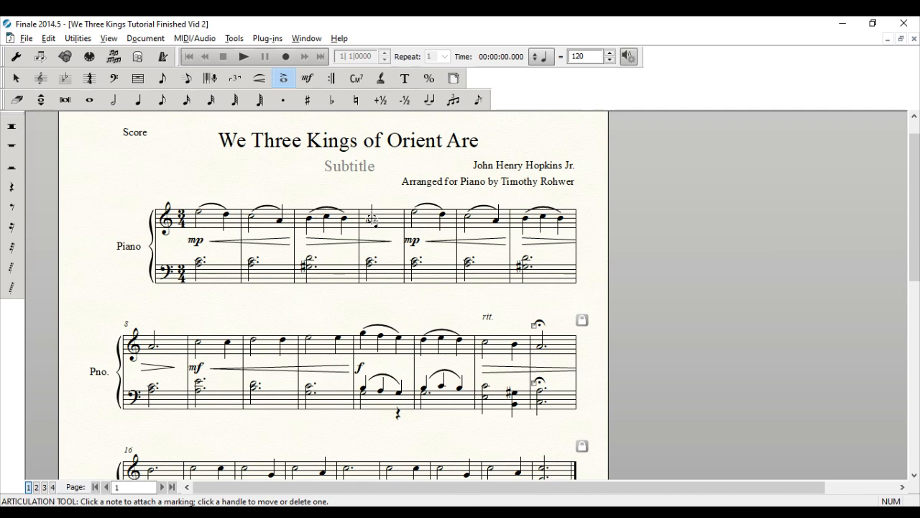
{"action": "left_click", "coordinate": [370, 218]}
{"action": "key", "text": "Delete"}
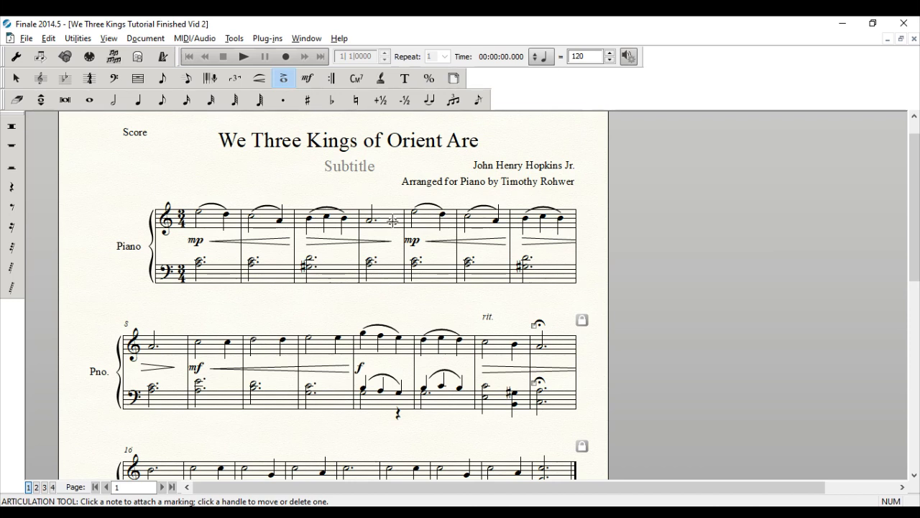